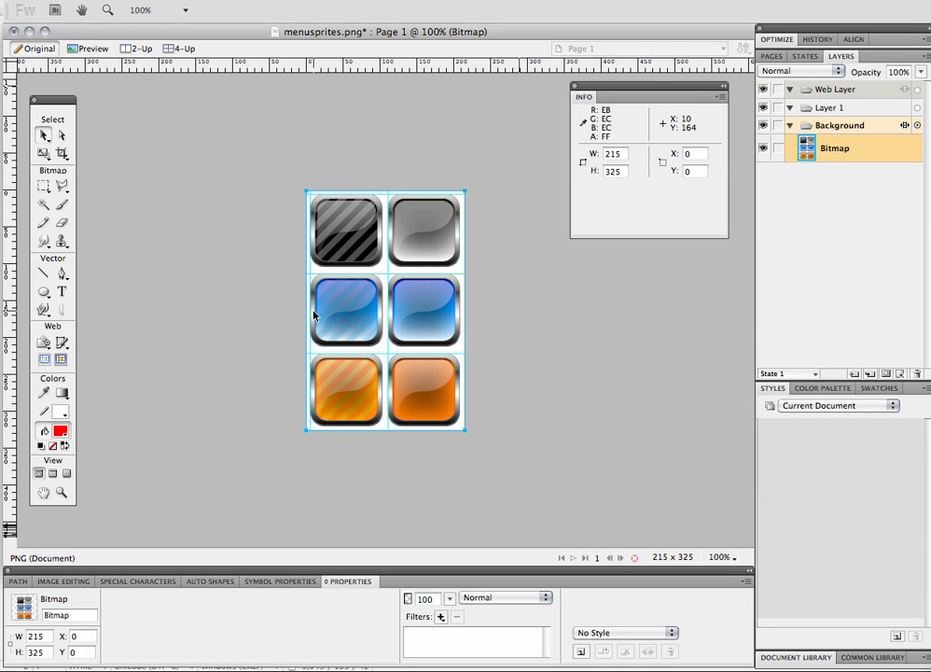
# Zoom the six-button sprite sheet from 100% to 150% with Cmd+=
pyautogui.hotkey('ctrl', '=')
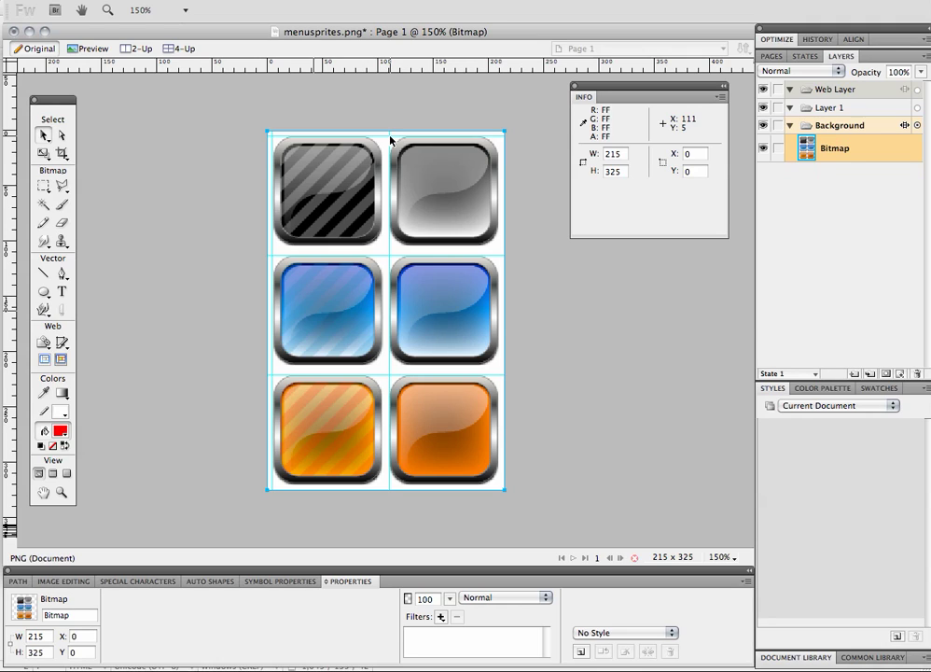
# Bring spritemenu.html forward in TextWrangler and select the sprite file name in #item1
pyautogui.press('super+Tab')
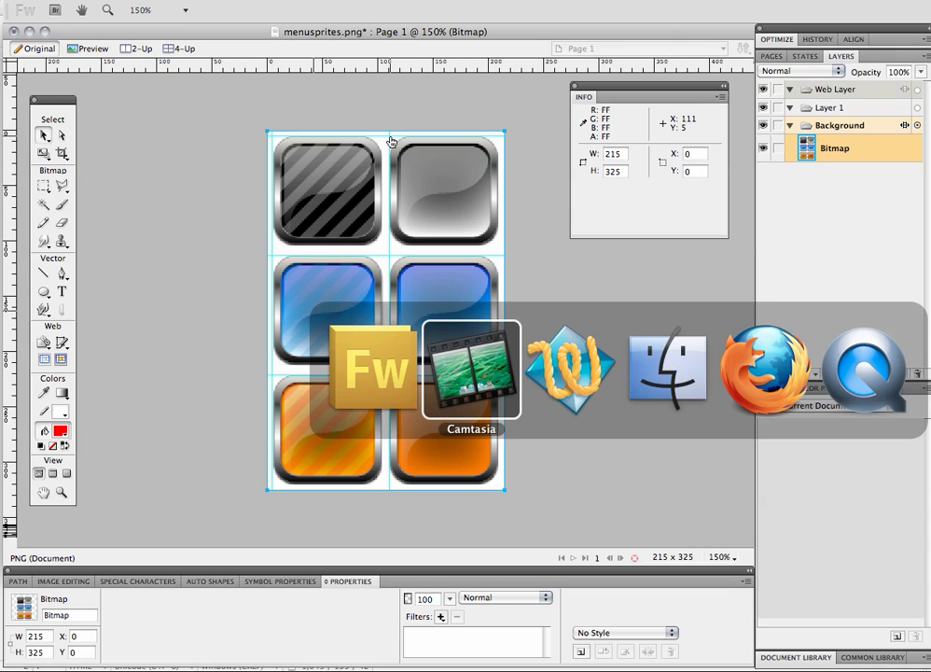
pyautogui.click(560, 363)
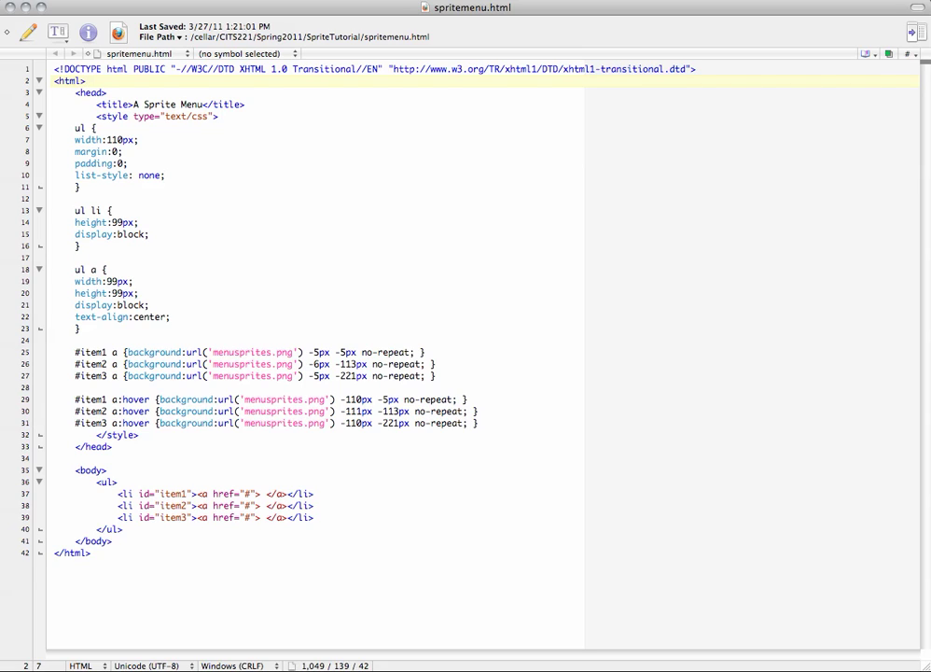
pyautogui.moveTo(213, 352); pyautogui.dragTo(292, 352)
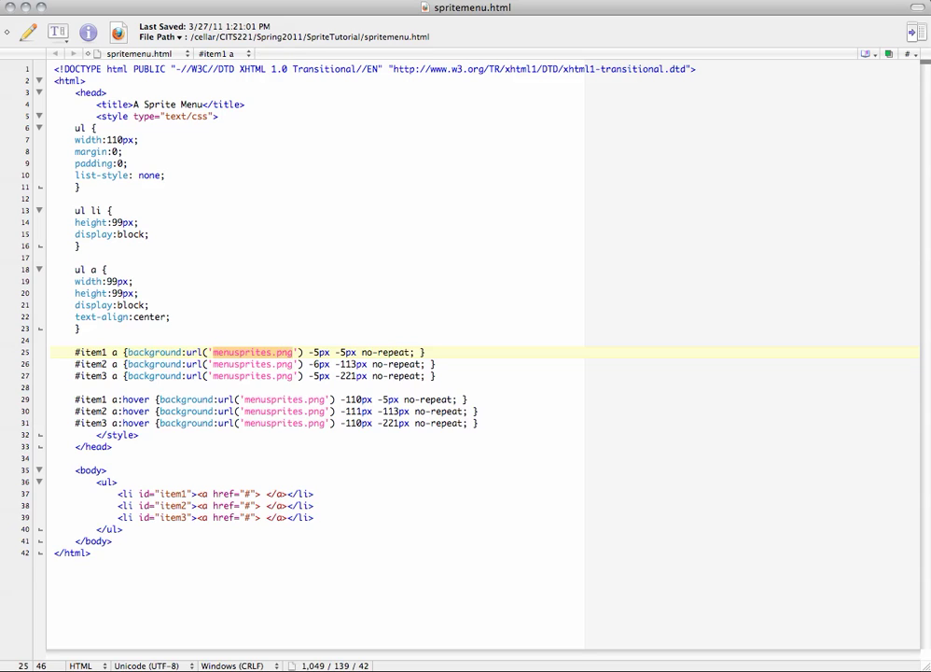
# Highlight #item1's -5px -5px background offsets and its selector on line 25
pyautogui.click(308, 352)
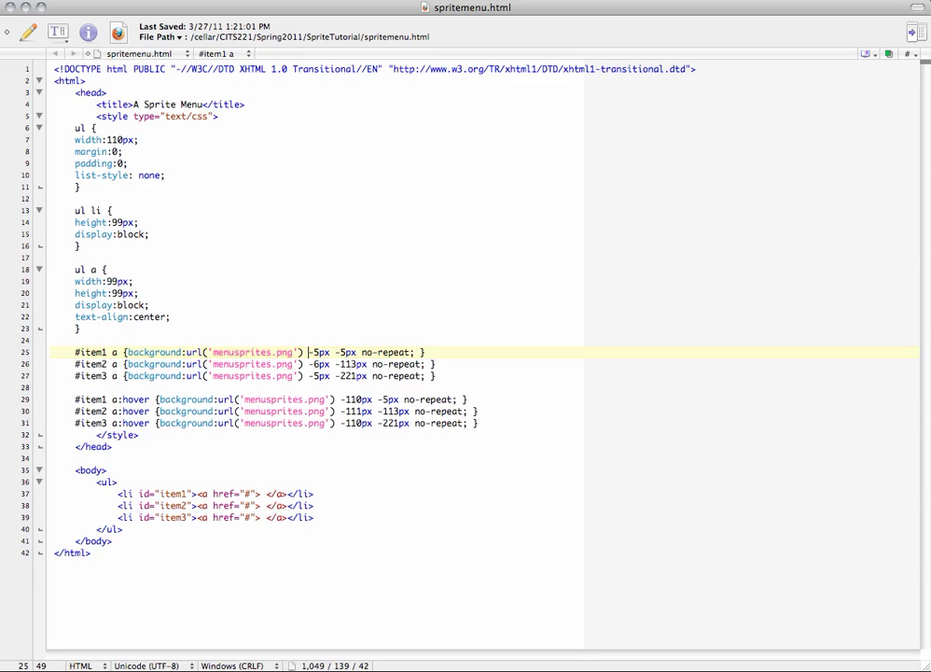
pyautogui.click(336, 352)
pyautogui.hotkey('shift', 'Right')
pyautogui.hotkey('shift', 'Right')
pyautogui.hotkey('shift', 'Right')
pyautogui.hotkey('shift', 'Right')
pyautogui.press('super+Left')
pyautogui.hotkey('shift', 'Right')
pyautogui.hotkey('shift', 'Right')
pyautogui.hotkey('shift', 'Right')
pyautogui.hotkey('shift', 'Right')
pyautogui.hotkey('shift', 'Right')
# Step through the #item2, #item3 and #item1 hover rules, highlighting the -110px hover offset, then switch apps
pyautogui.press('super+g')
pyautogui.press('super+g')
pyautogui.press('super+g')
pyautogui.hotkey('shift', 'Right')
pyautogui.hotkey('shift', 'Right')
pyautogui.hotkey('shift', 'Right')
pyautogui.hotkey('shift', 'Right')
pyautogui.hotkey('shift', 'Right')
pyautogui.hotkey('shift', 'Right')
pyautogui.hotkey('shift', 'Right')
pyautogui.hotkey('shift', 'Right')
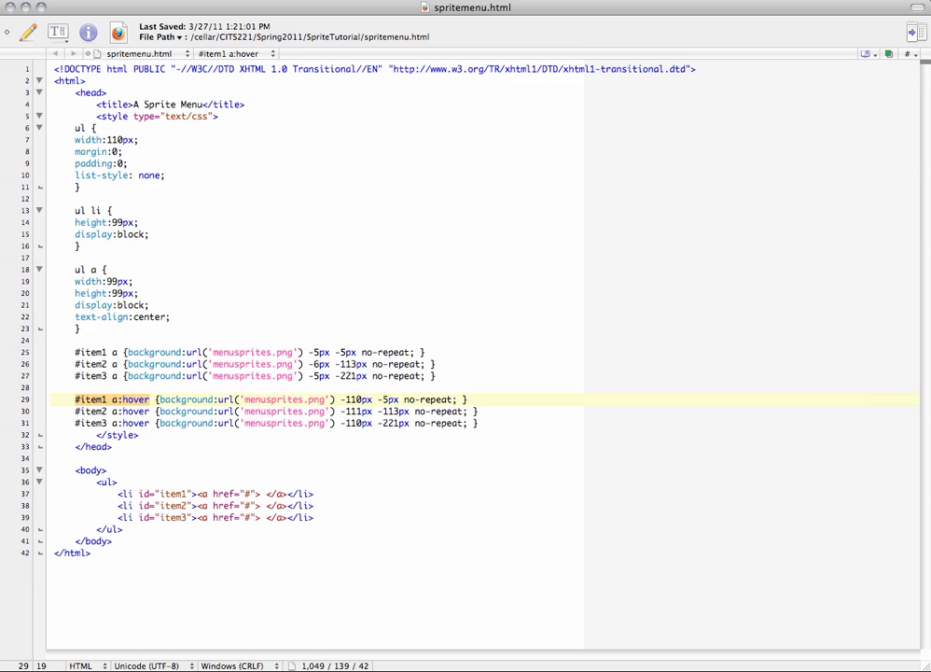
pyautogui.moveTo(341, 399); pyautogui.dragTo(372, 402)
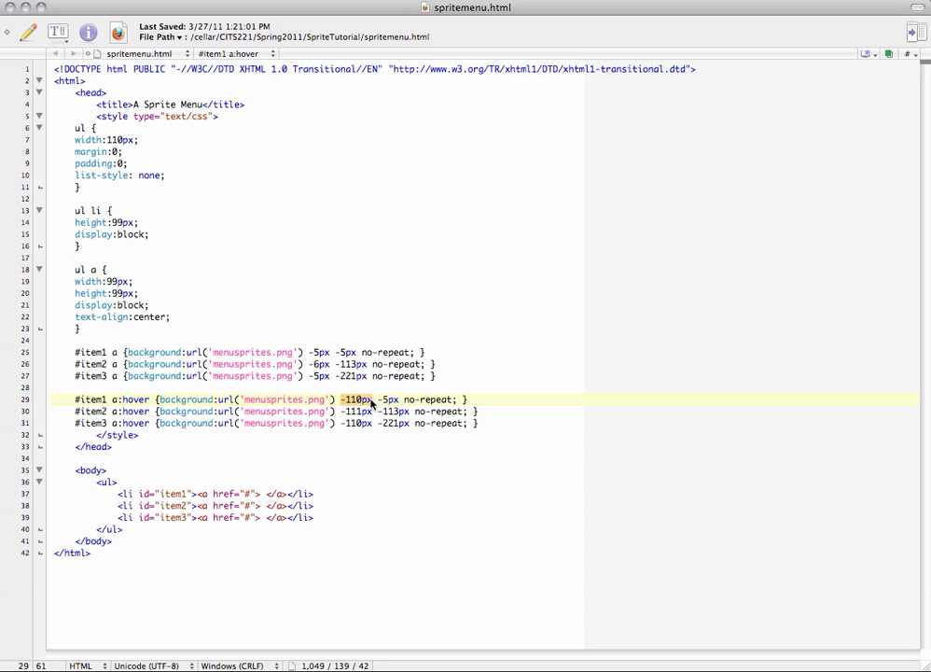
pyautogui.press('super+Tab')
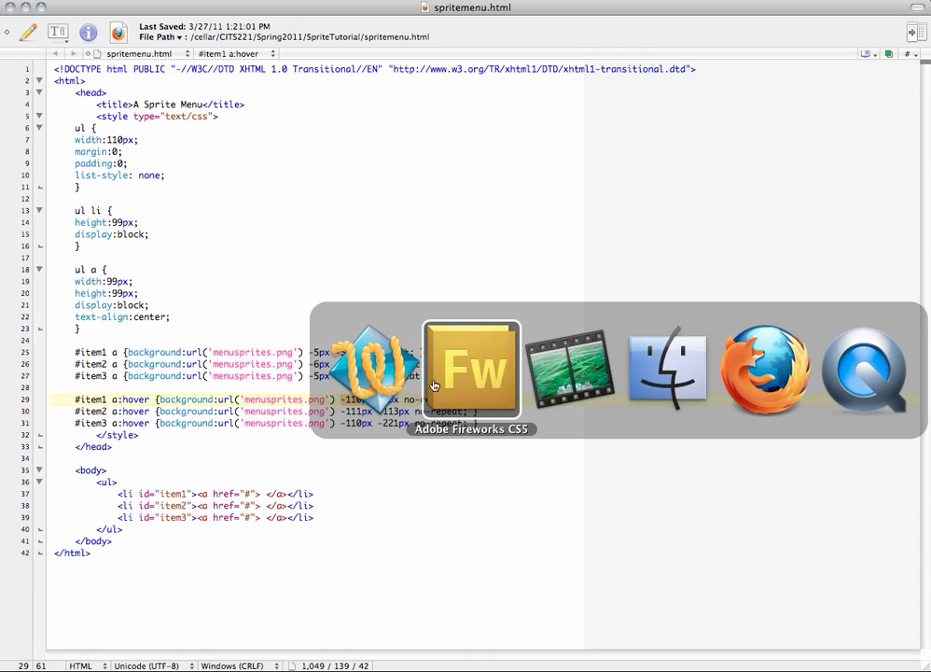
# Switch back to Fireworks and the menusprites.png sprite sheet
pyautogui.click(445, 383)
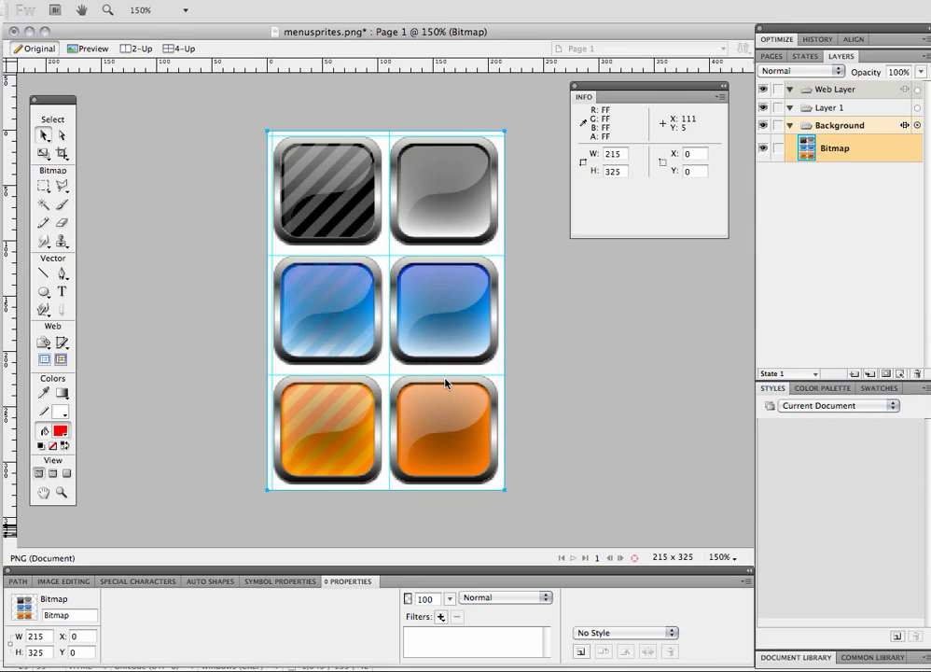